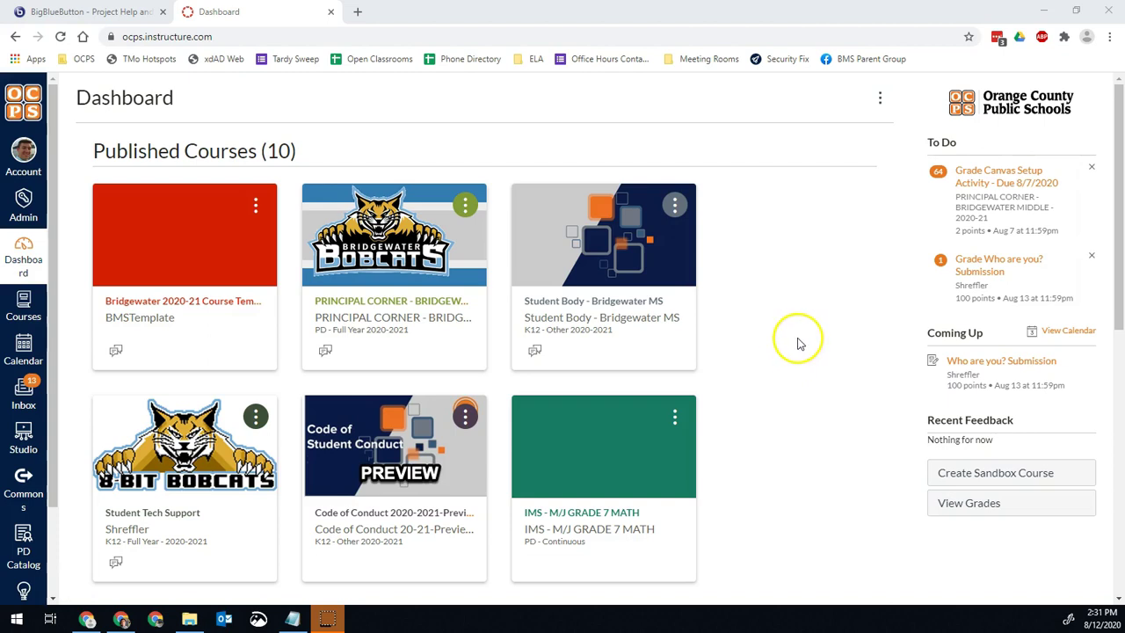
- Open the Student Tech Support course from the dashboard
scroll(799, 343, down, 1)
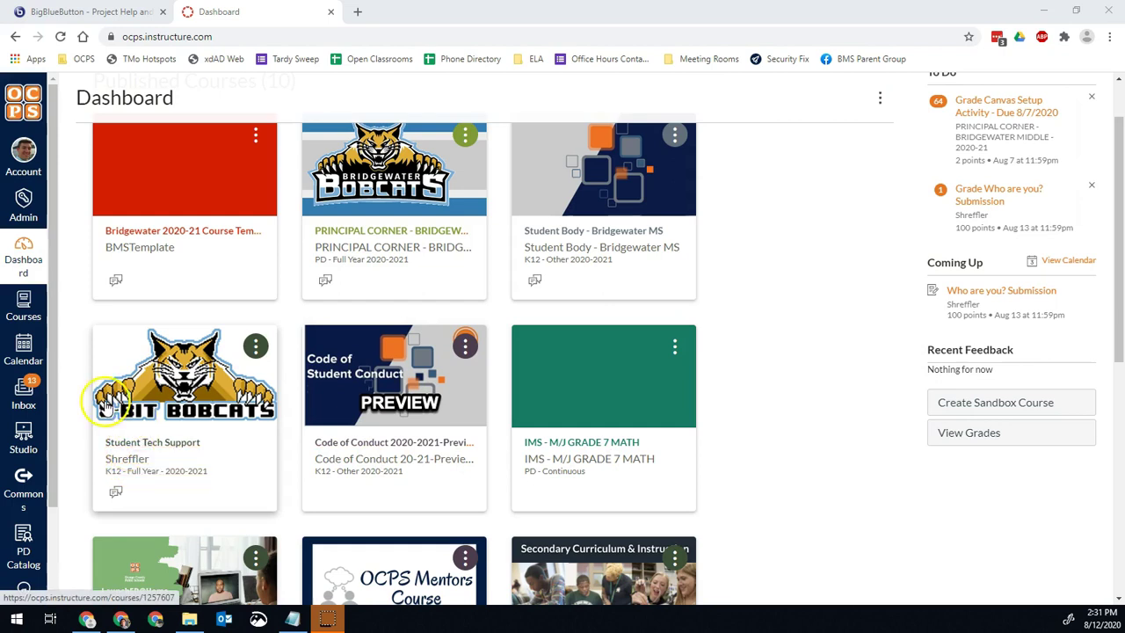
scroll(75, 452, down, 1)
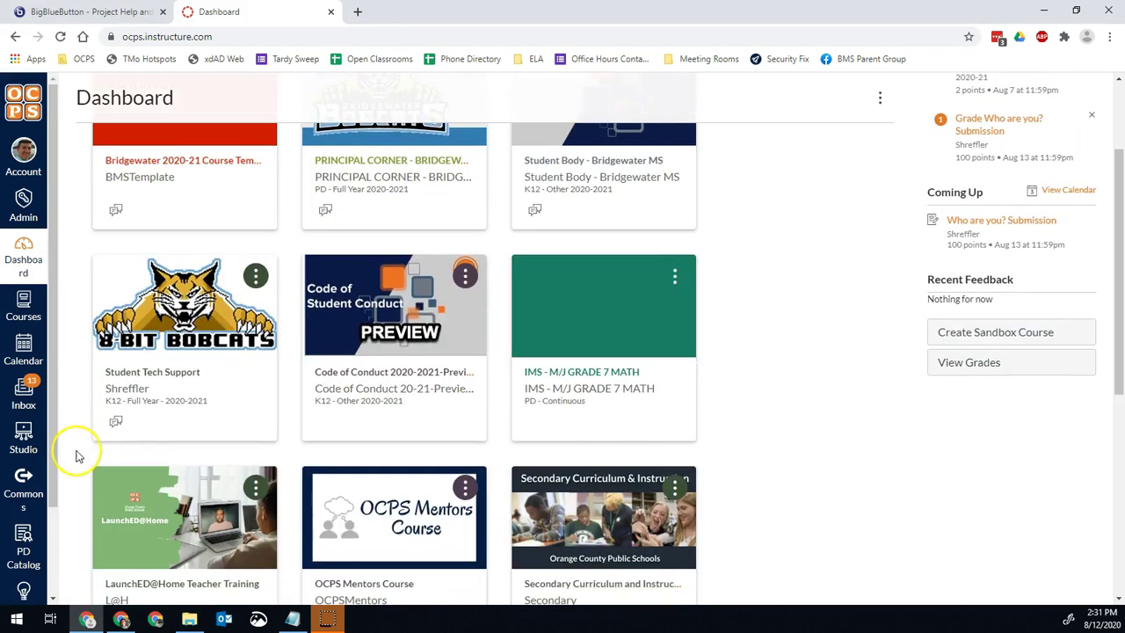
click(129, 375)
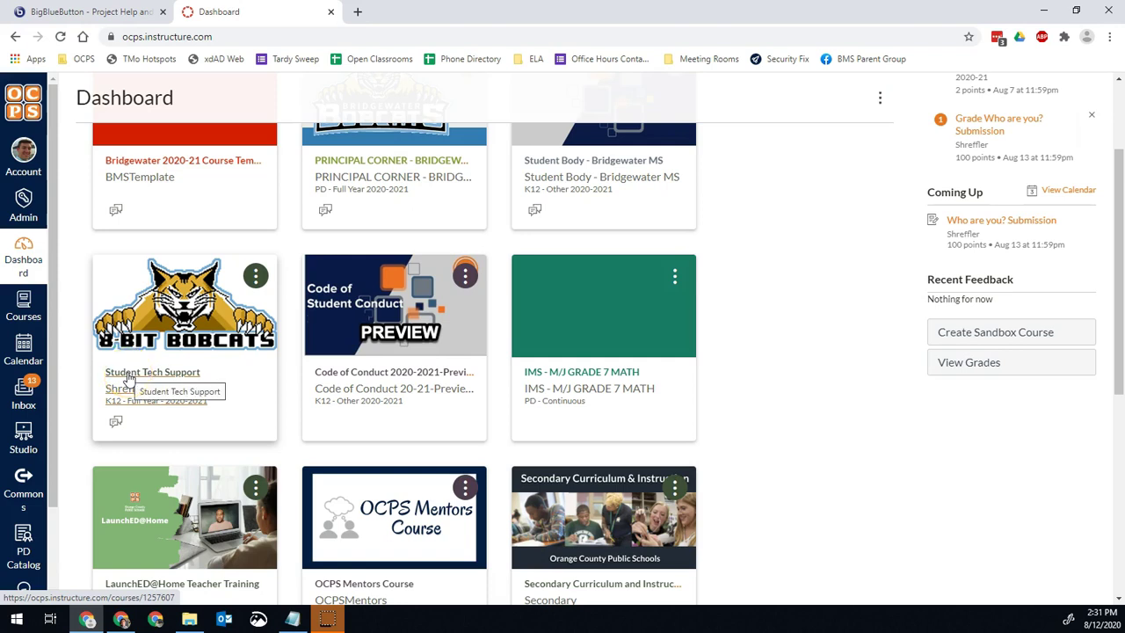
click(129, 378)
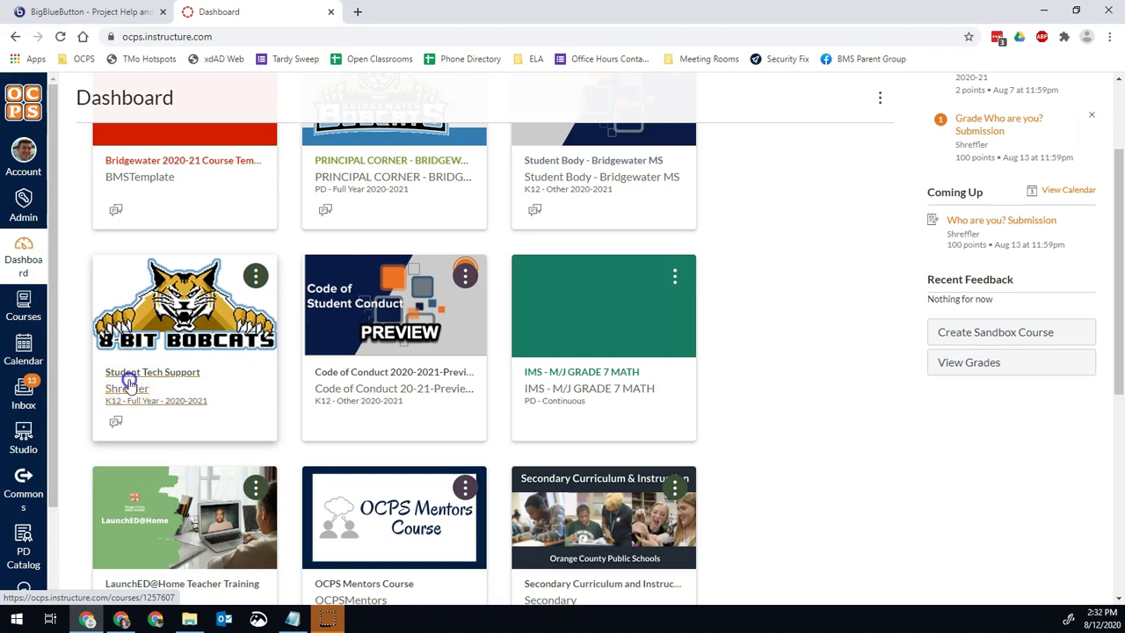
click(209, 400)
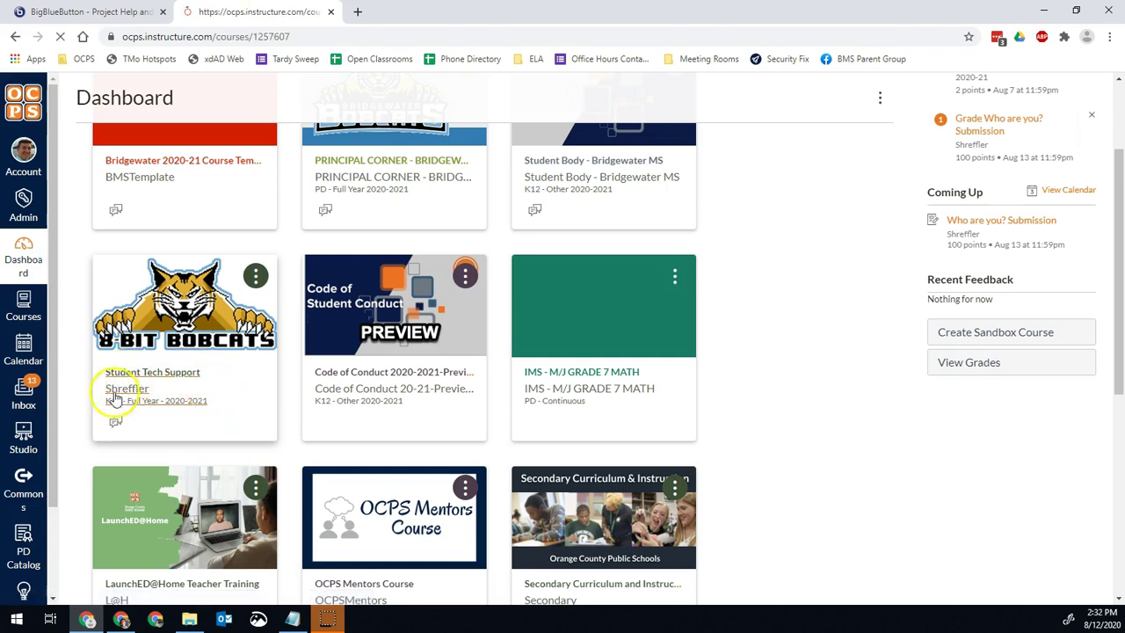
click(141, 387)
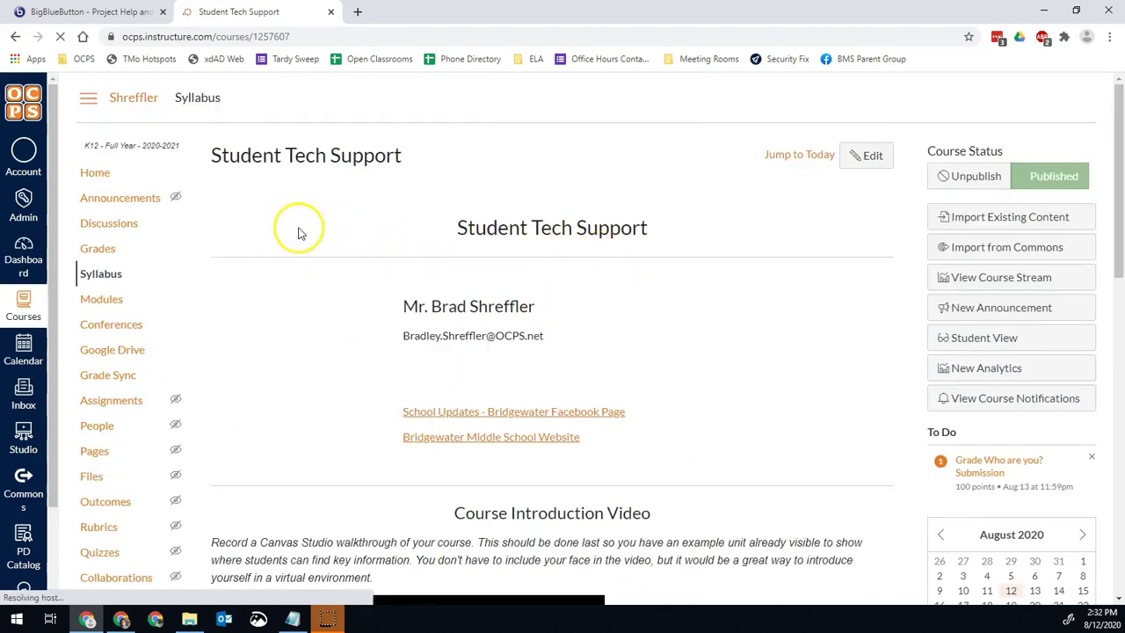
- Start importing existing content into the course with Copy a Canvas Course as the content type
scroll(126, 412, down, 3)
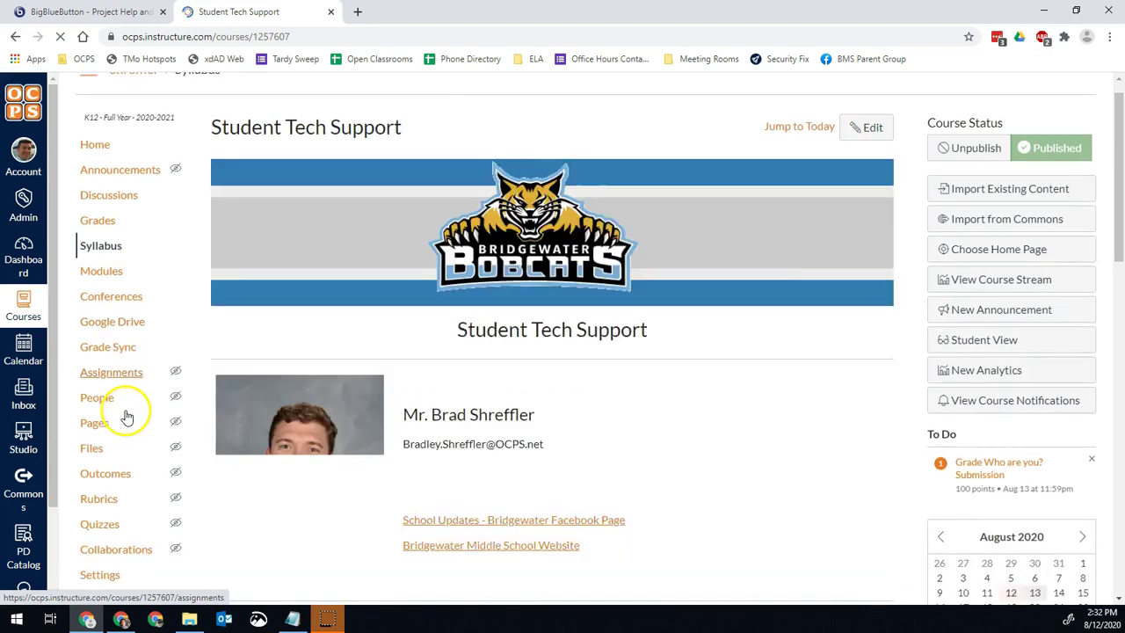
scroll(123, 374, up, 3)
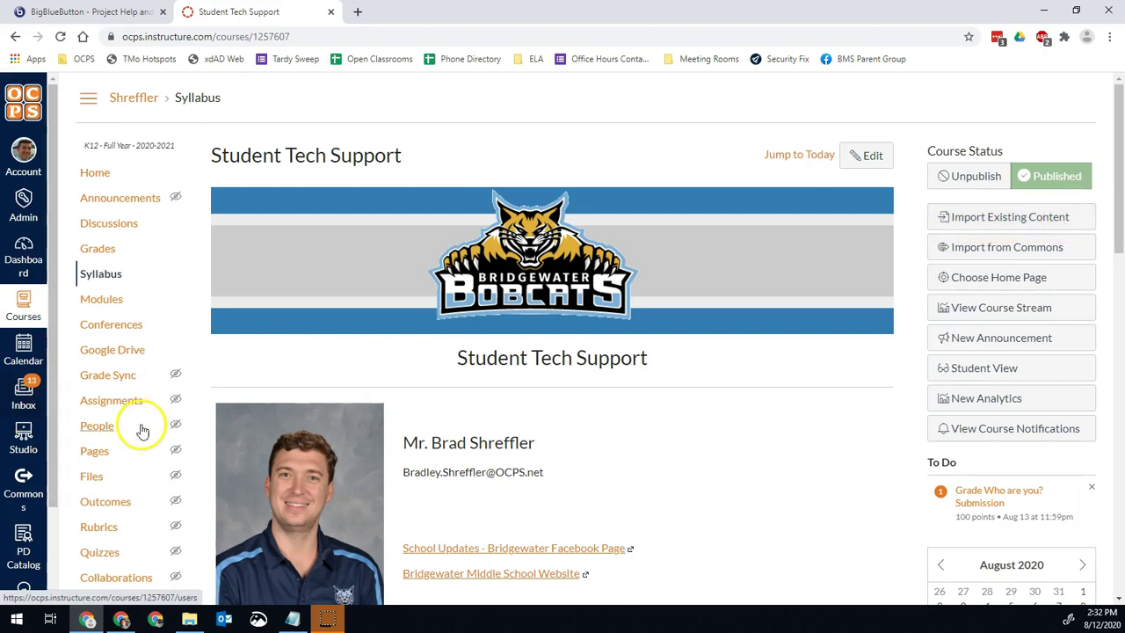
scroll(140, 436, down, 3)
scroll(119, 402, up, 3)
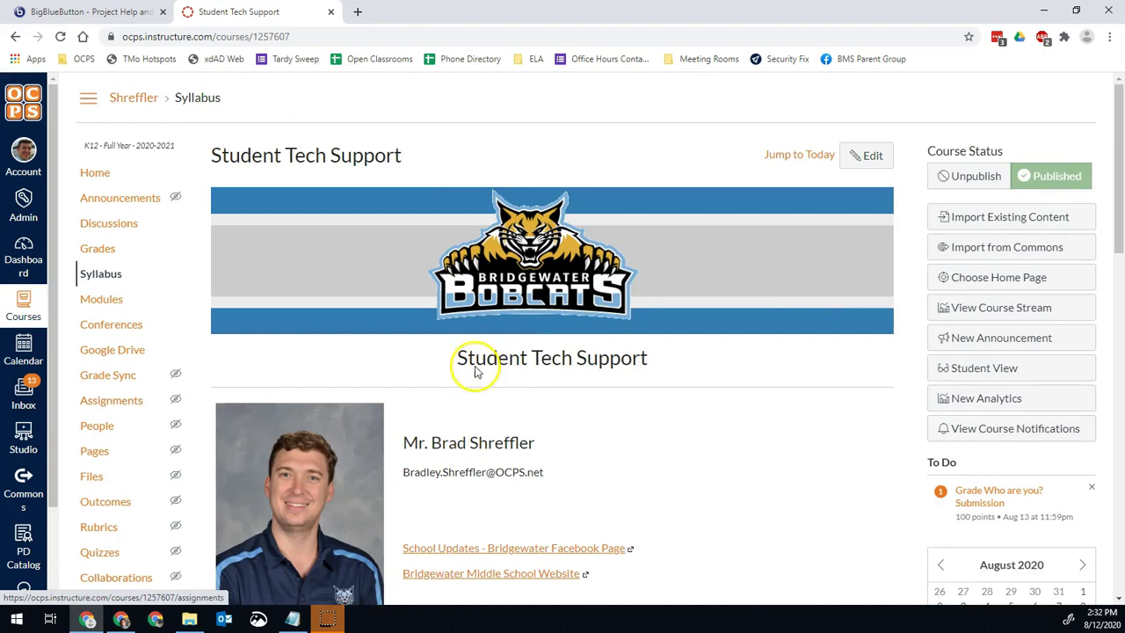
click(987, 220)
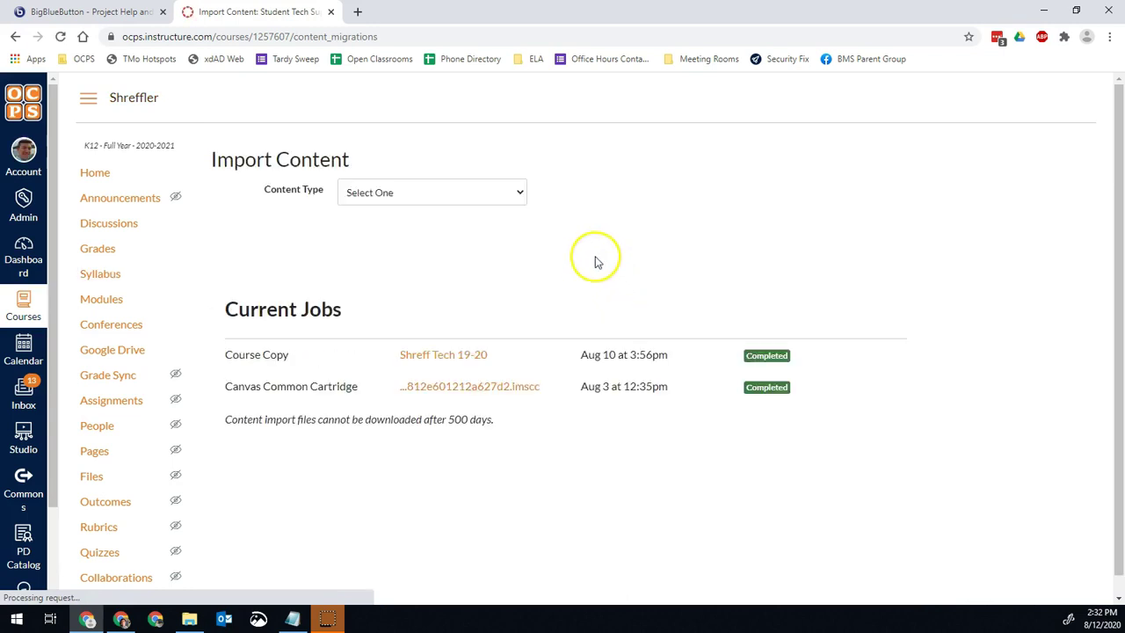
click(516, 190)
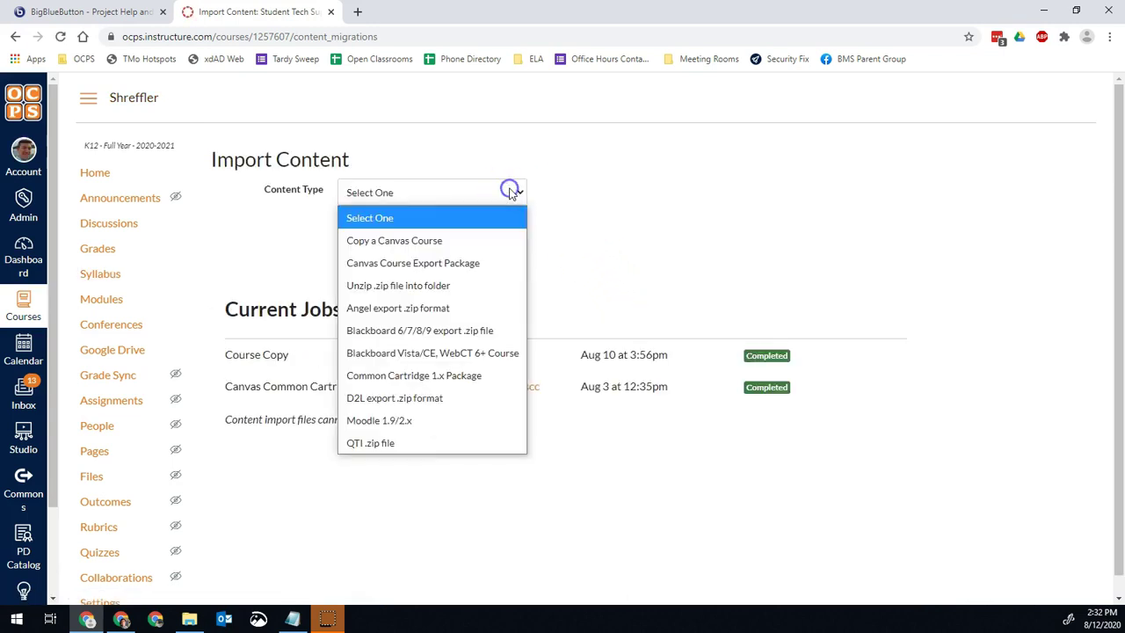
click(415, 241)
- Search for "shreff tech" and choose Shreff Tech 19-20 as the course to copy from
click(380, 234)
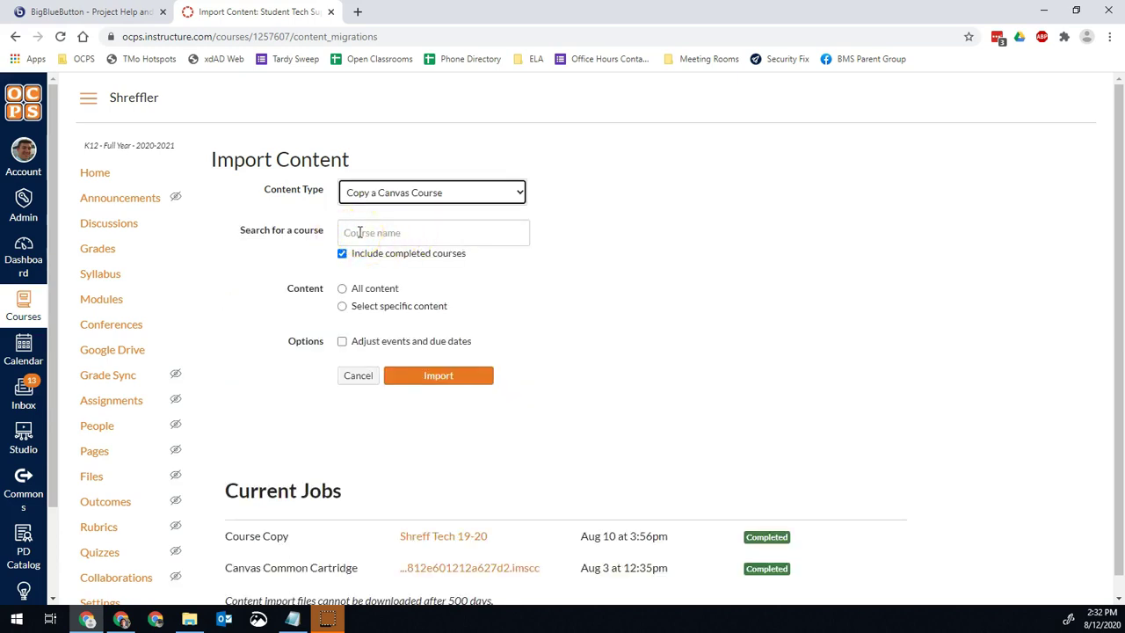
click(359, 232)
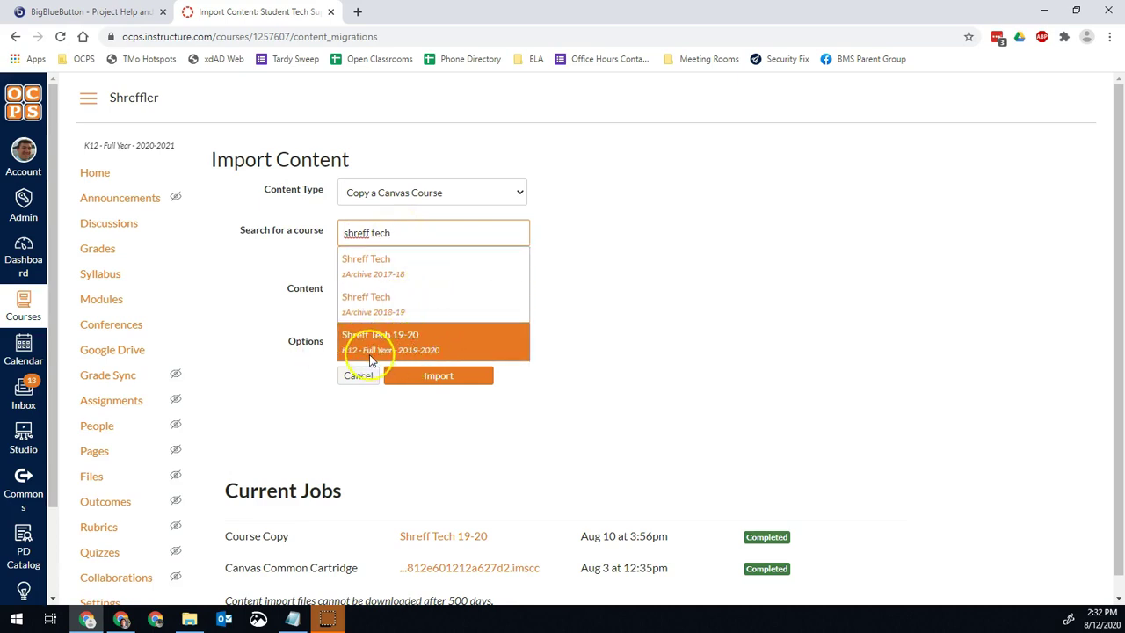
click(420, 348)
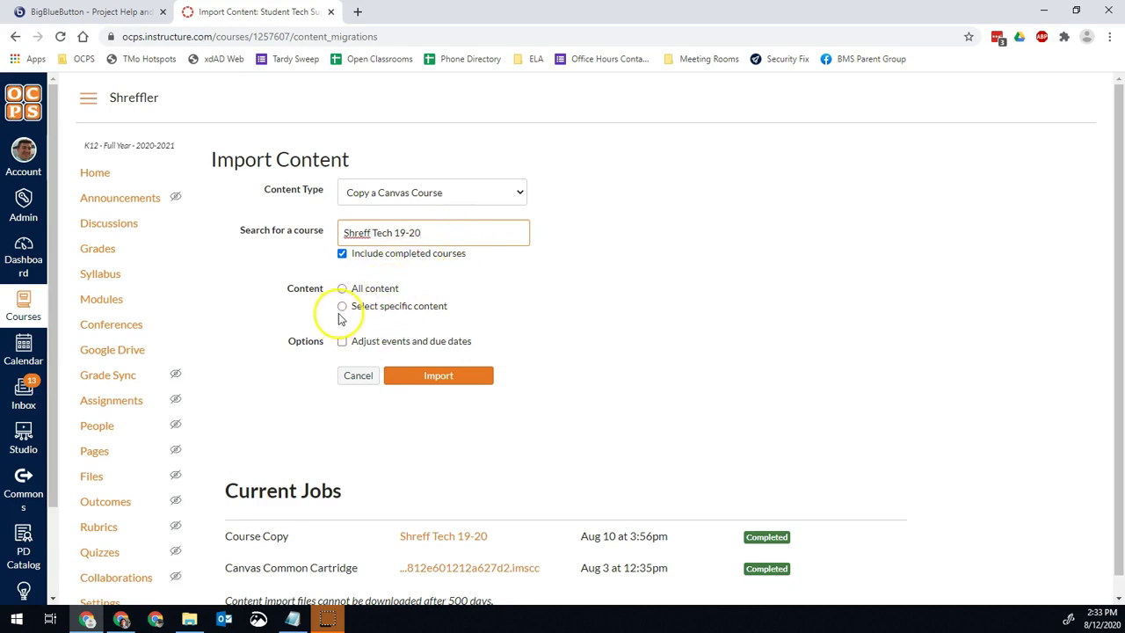
- Limit the import to specific content, adjust events and due dates by removing the dates, and start the import
click(342, 307)
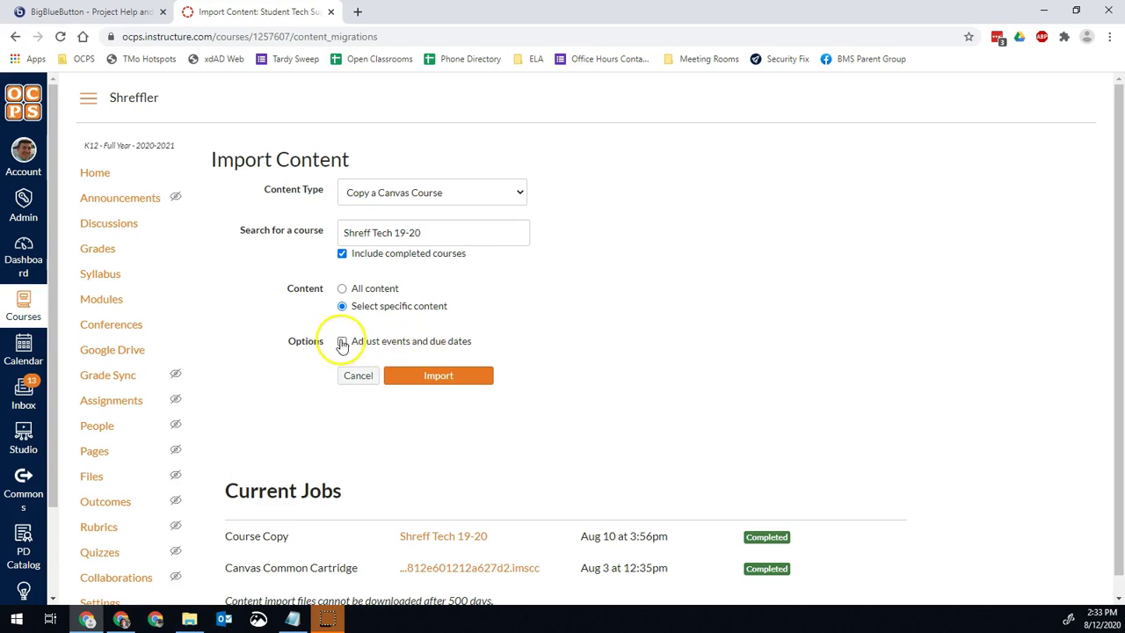
click(341, 342)
scroll(343, 343, down, 2)
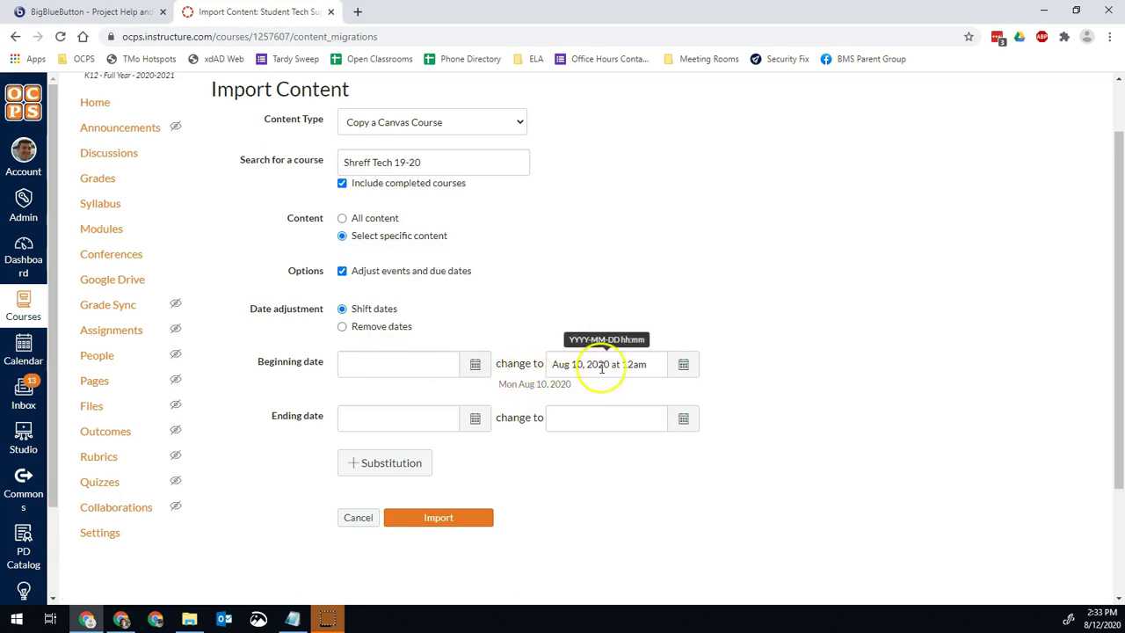
click(394, 367)
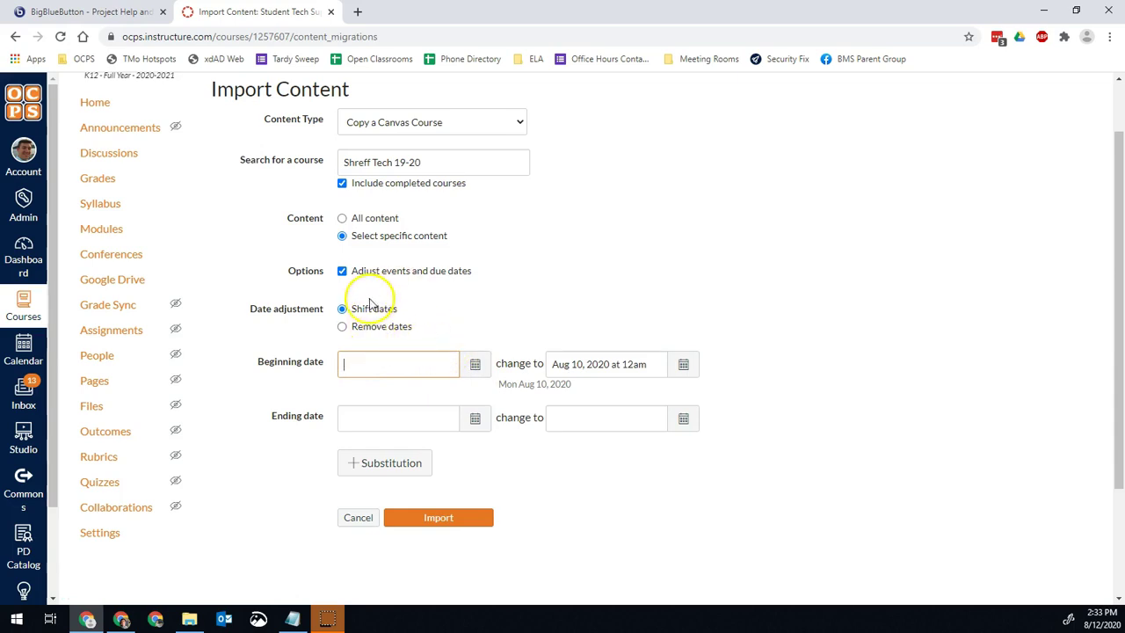
click(370, 329)
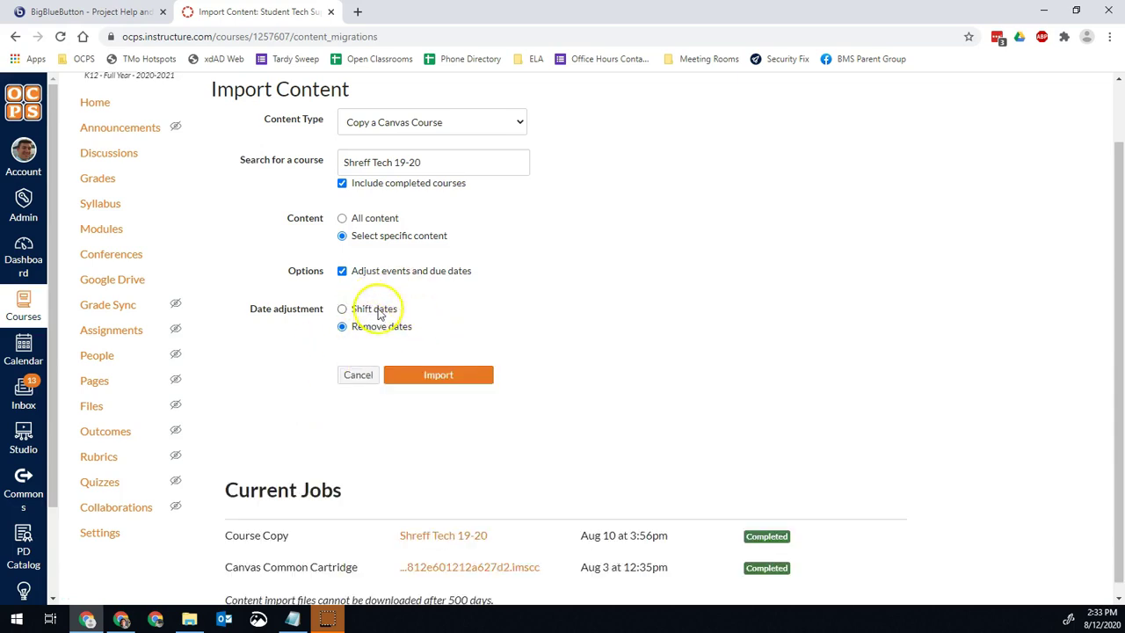
click(430, 378)
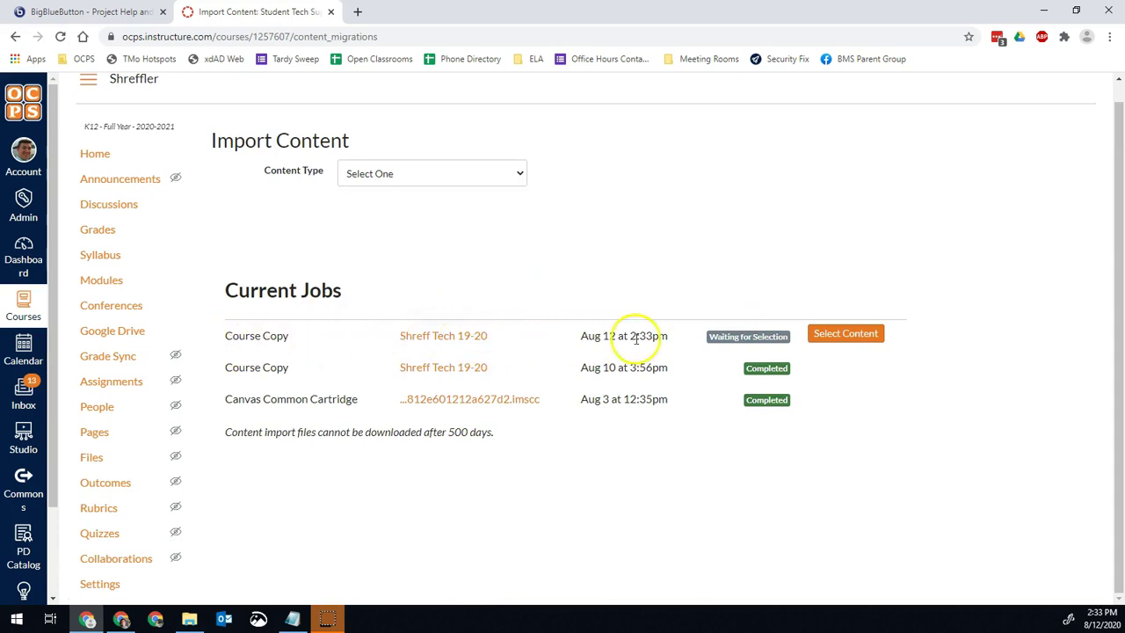
- Select only the P3 - Personal Playlist Project module as the content for the waiting course copy and submit the selection
click(832, 339)
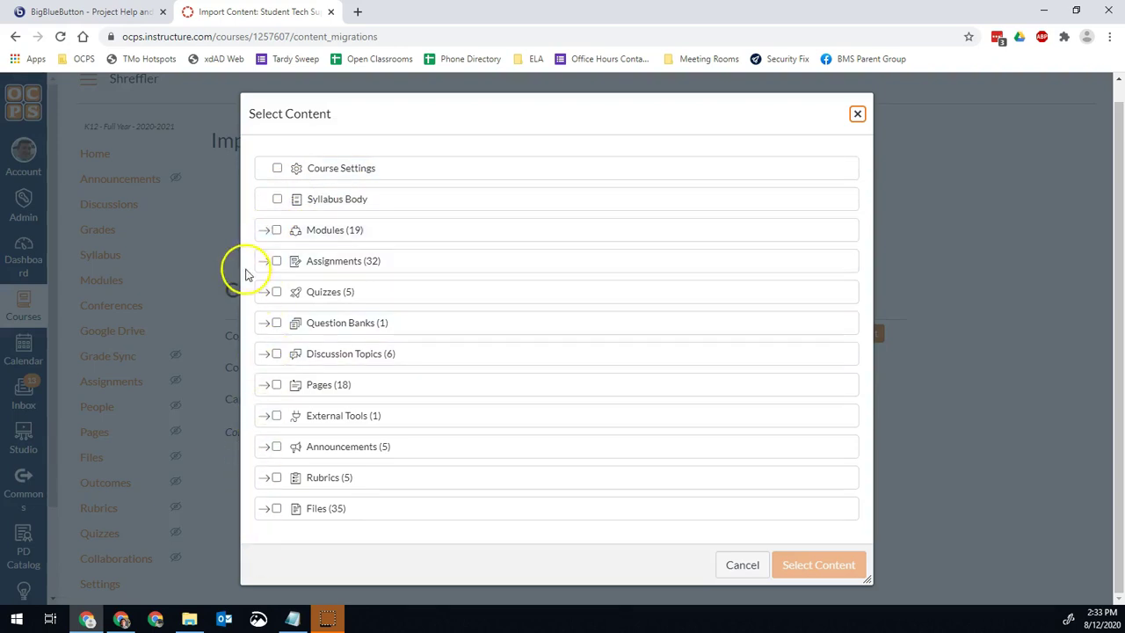
click(265, 232)
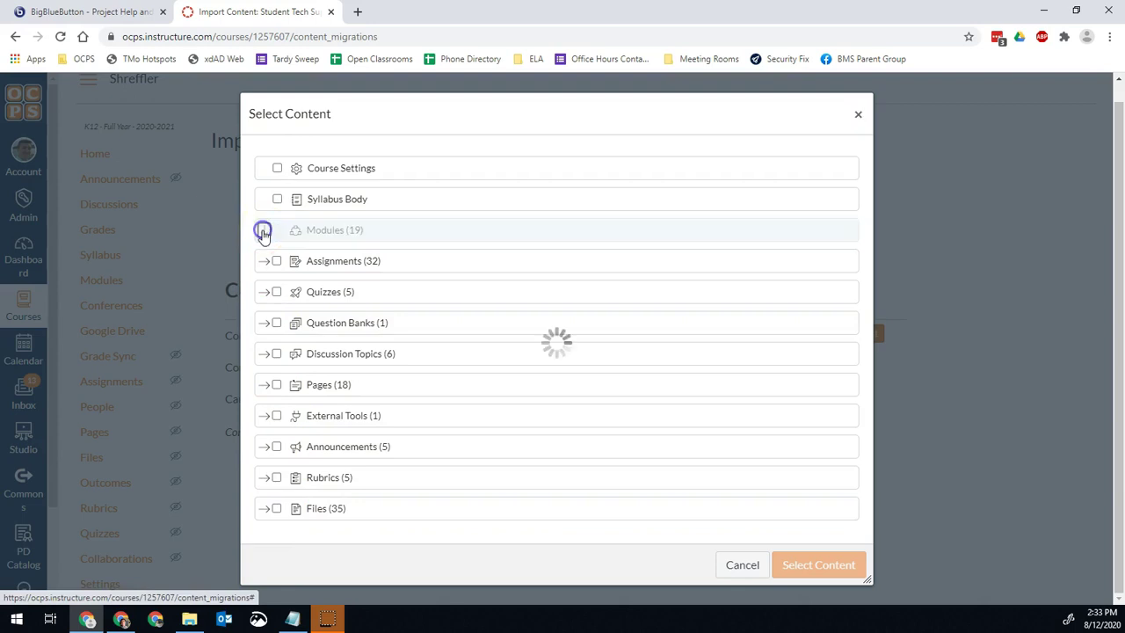
scroll(279, 265, down, 1)
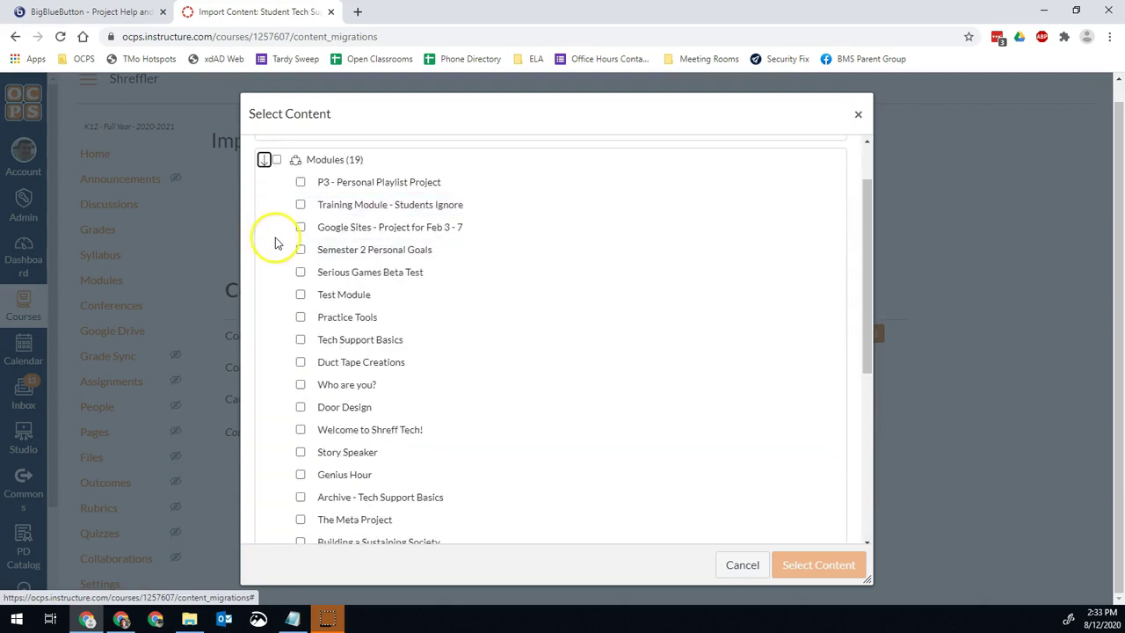
click(301, 185)
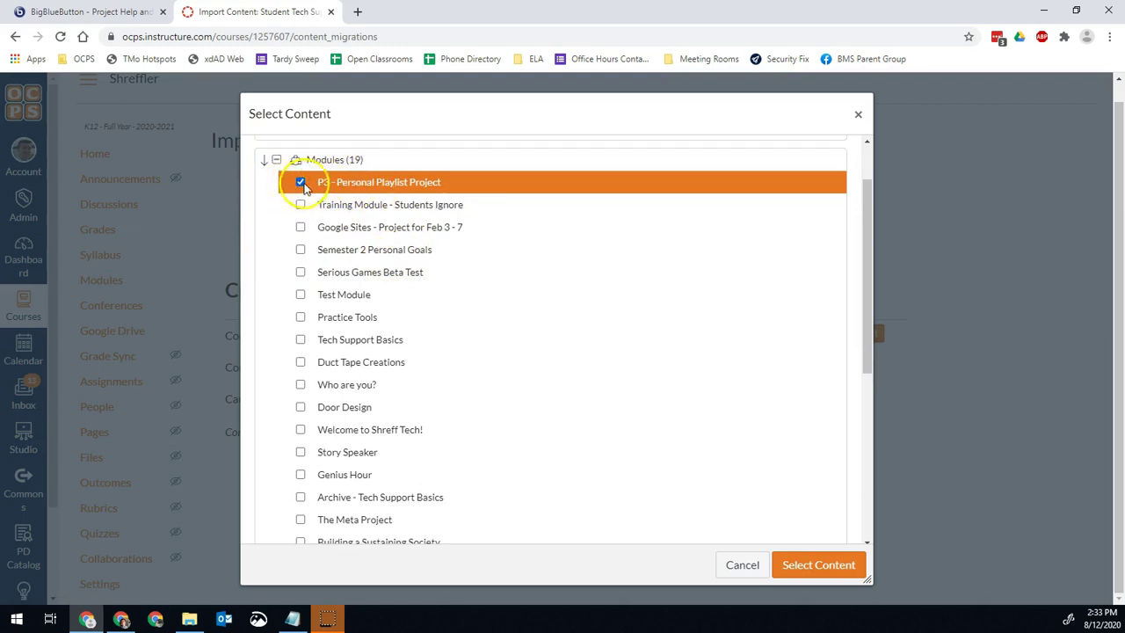
click(818, 565)
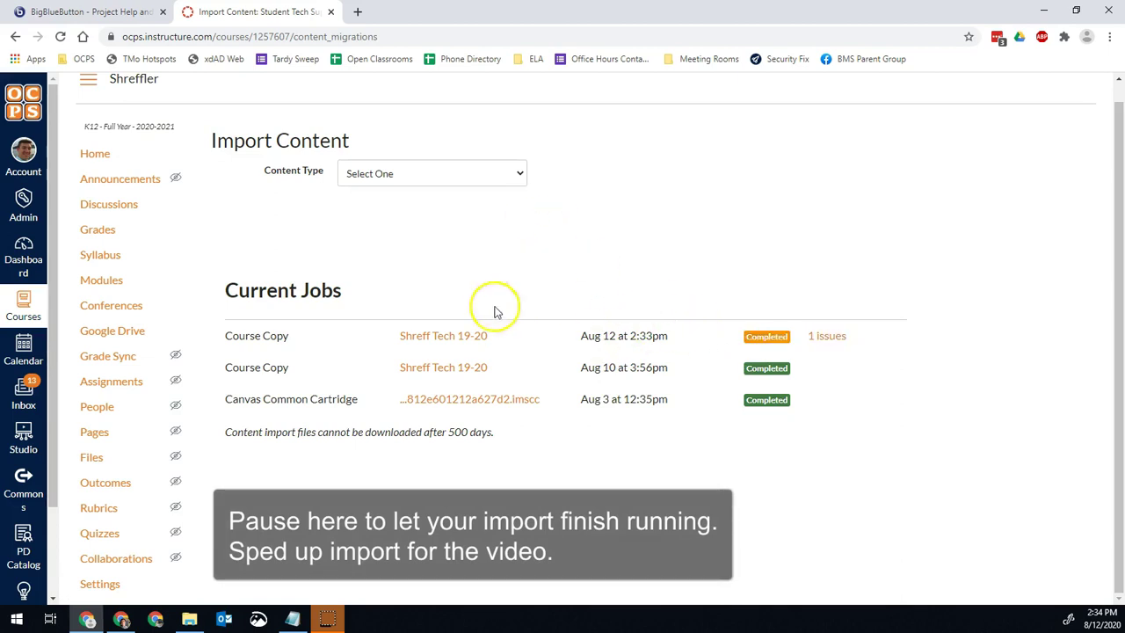
- Examine the issue details reported for the Aug 12 course copy job
click(817, 338)
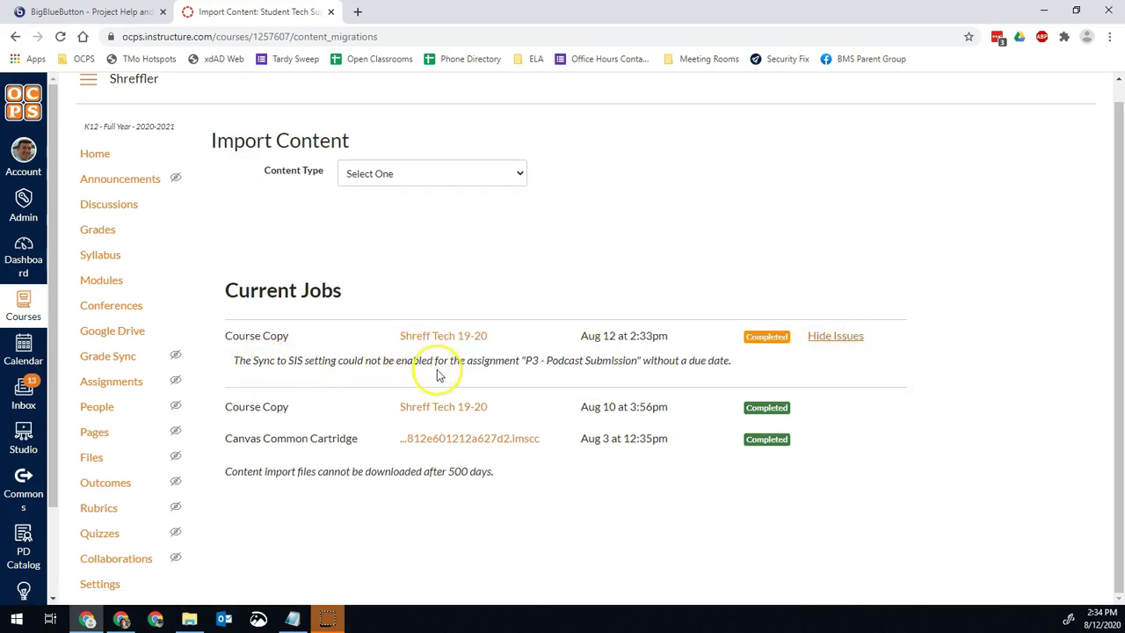
click(485, 356)
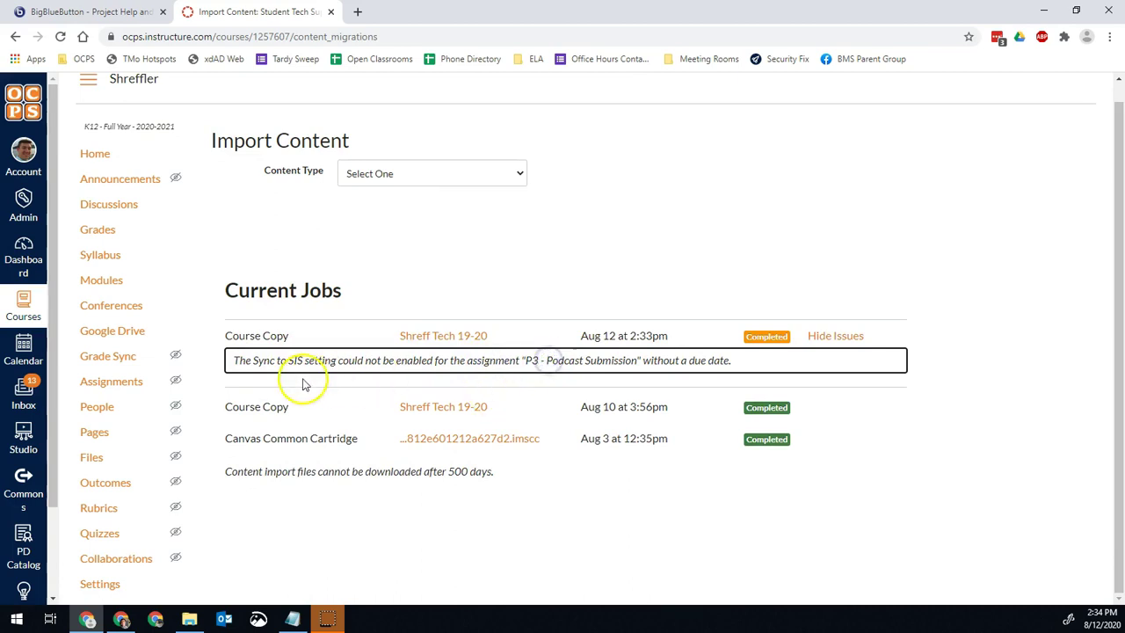
click(281, 502)
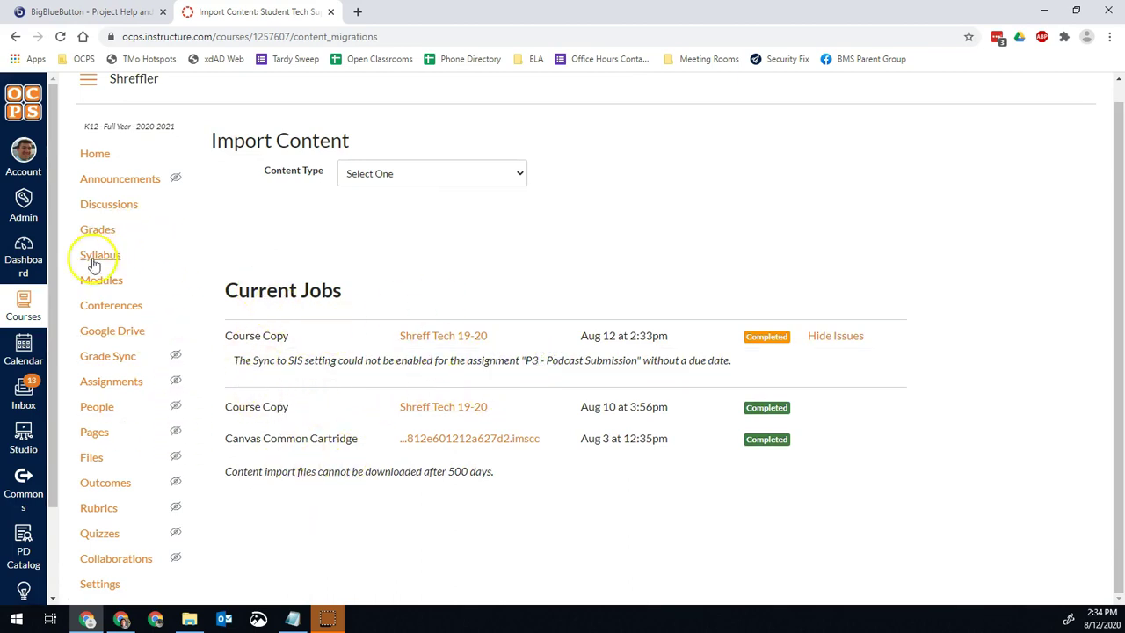
- Move the P3 - Podcast Outline assignment from Imported Assignments to the Formative group
click(125, 388)
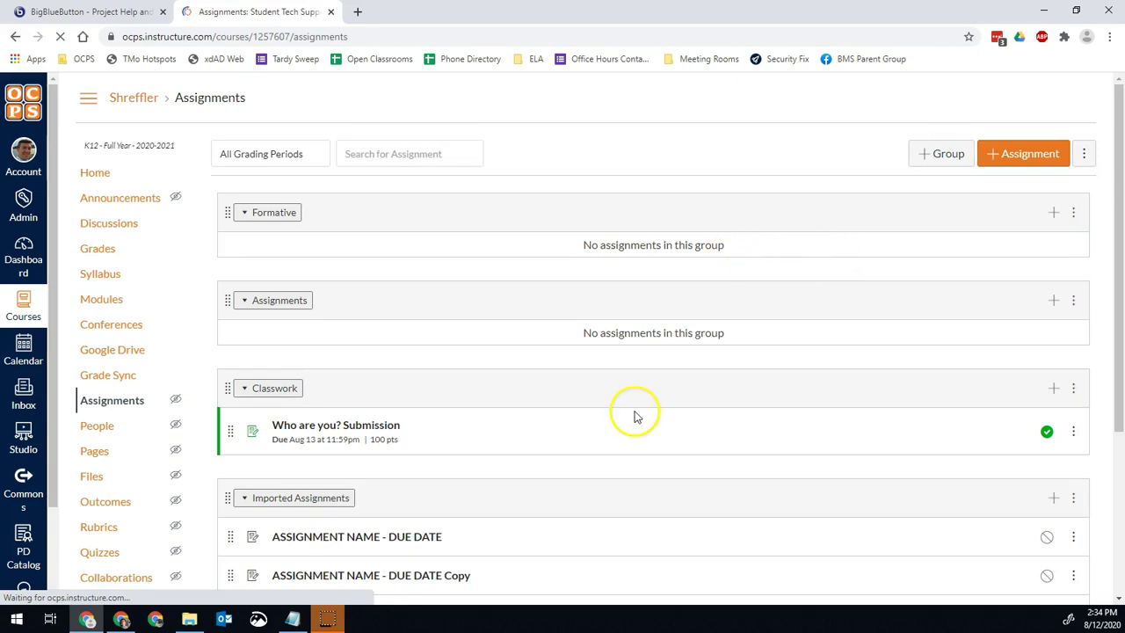
scroll(637, 418, down, 3)
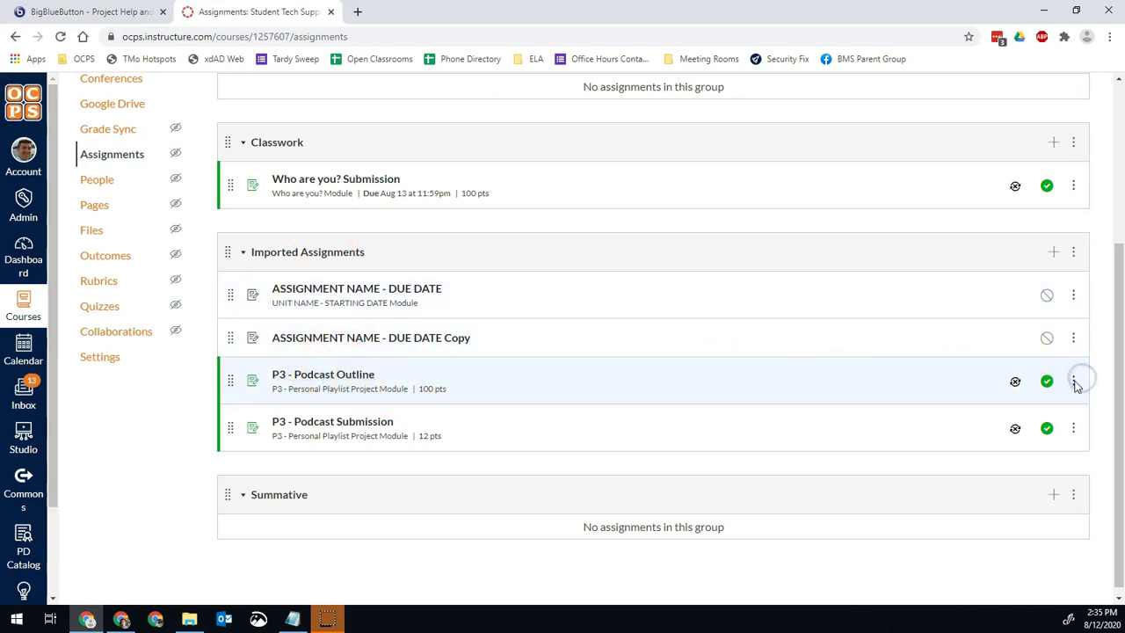
click(1075, 382)
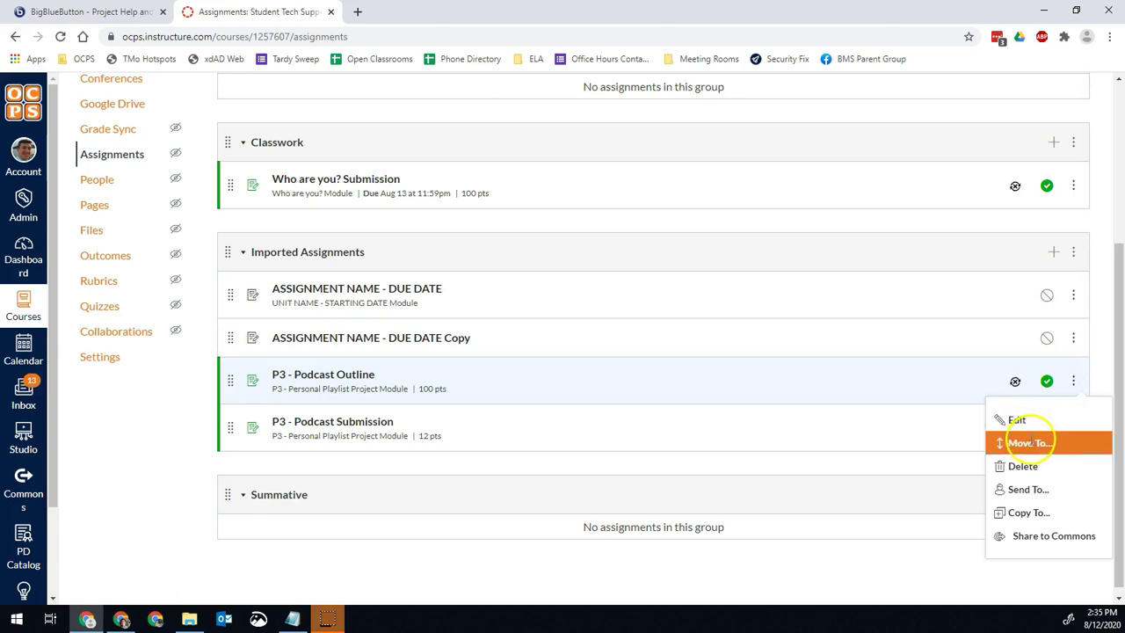
click(1032, 444)
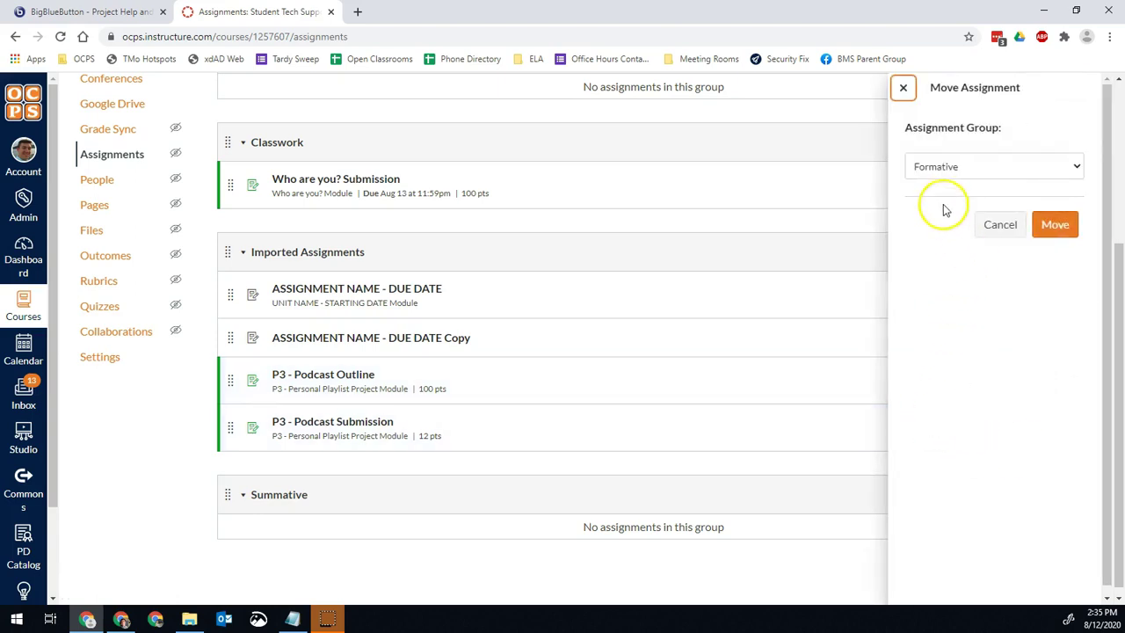
click(992, 171)
click(992, 170)
click(1066, 226)
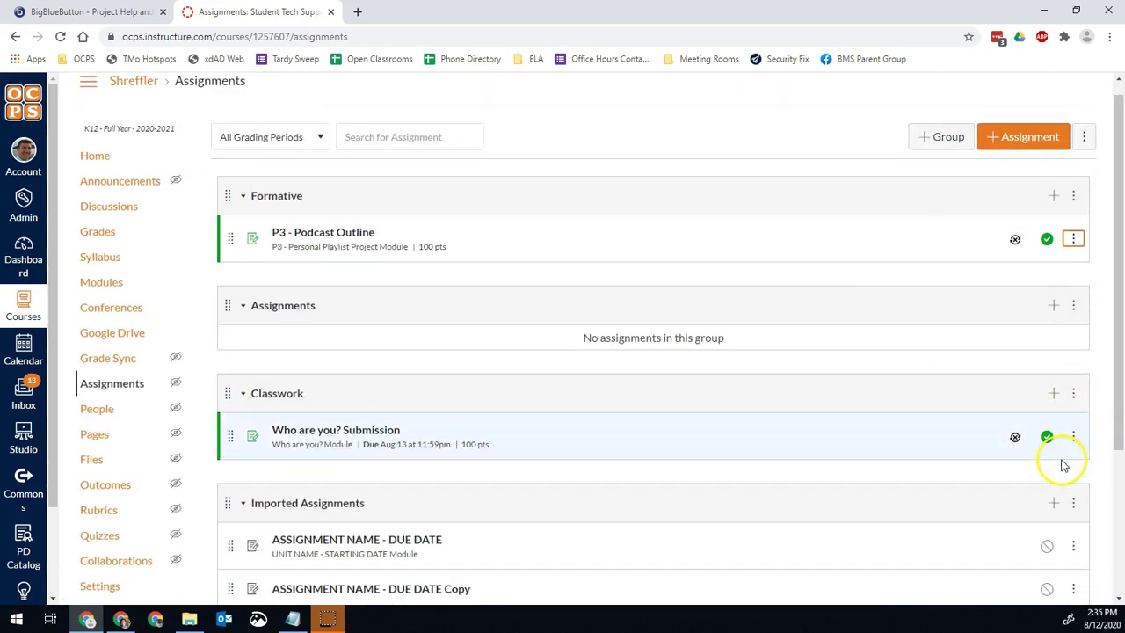
- Move the P3 - Podcast Submission assignment from Imported Assignments to the Summative group
scroll(1063, 466, down, 3)
click(1073, 419)
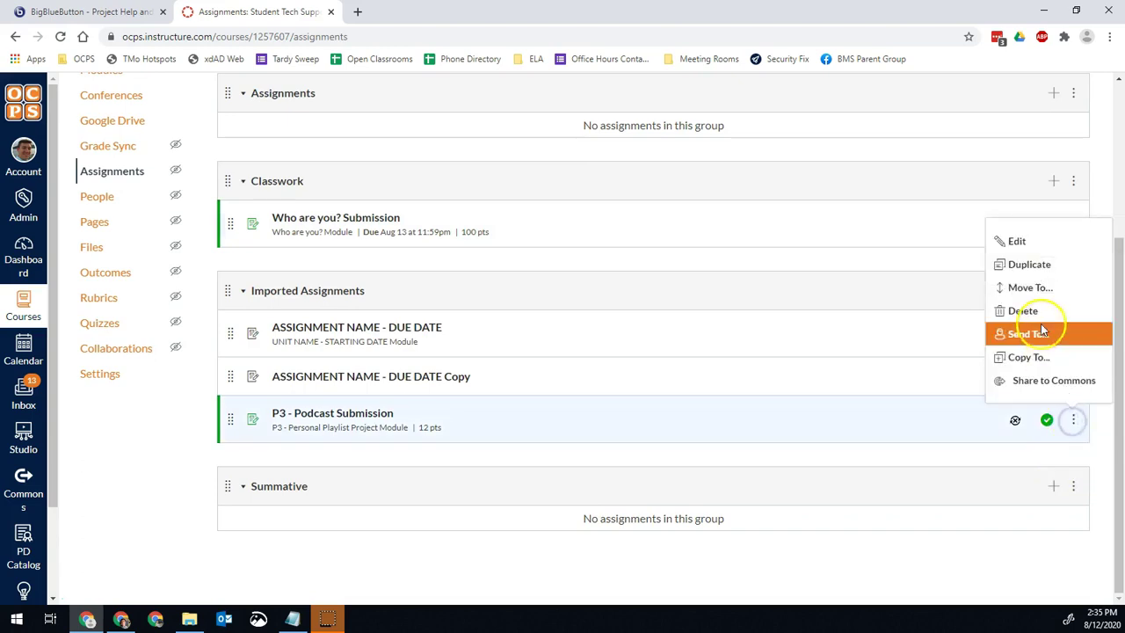
click(1030, 288)
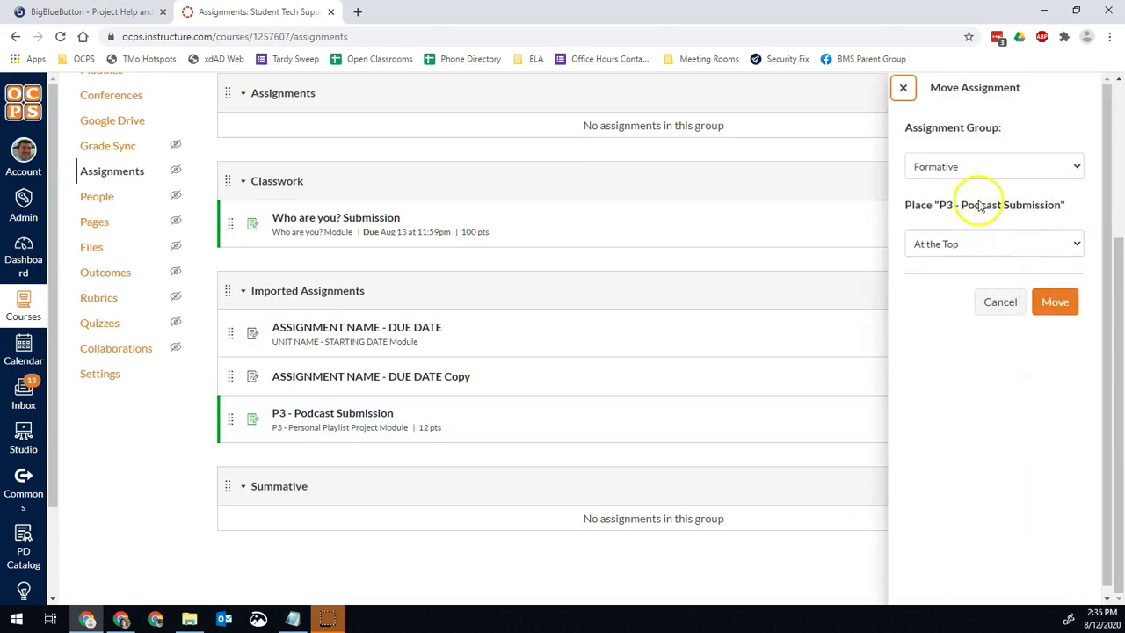
click(974, 169)
click(949, 282)
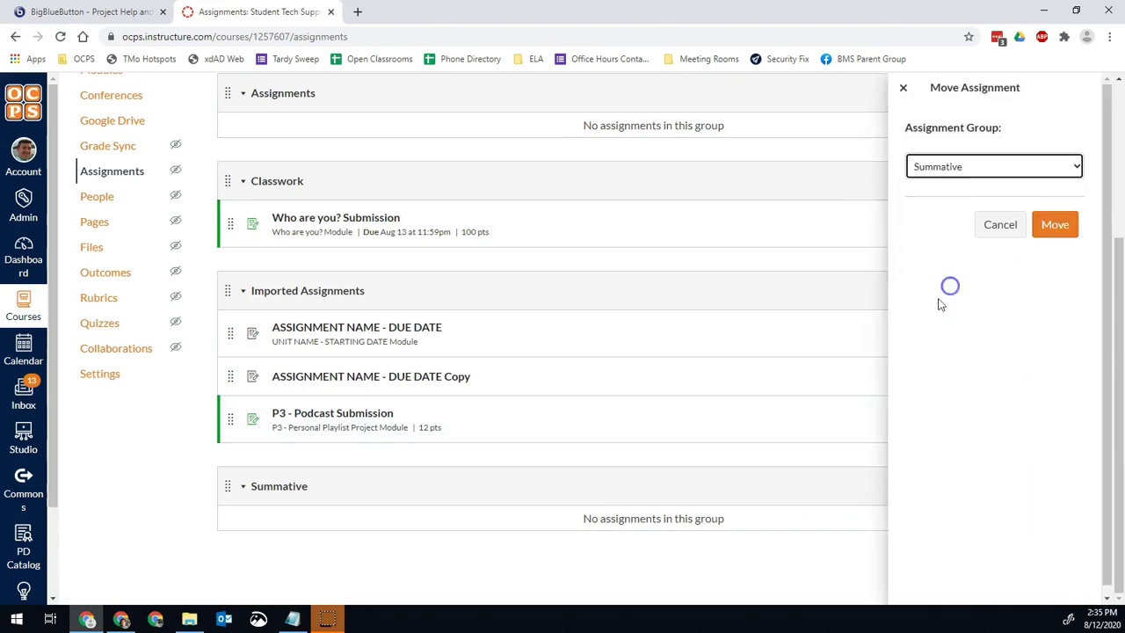
click(1055, 225)
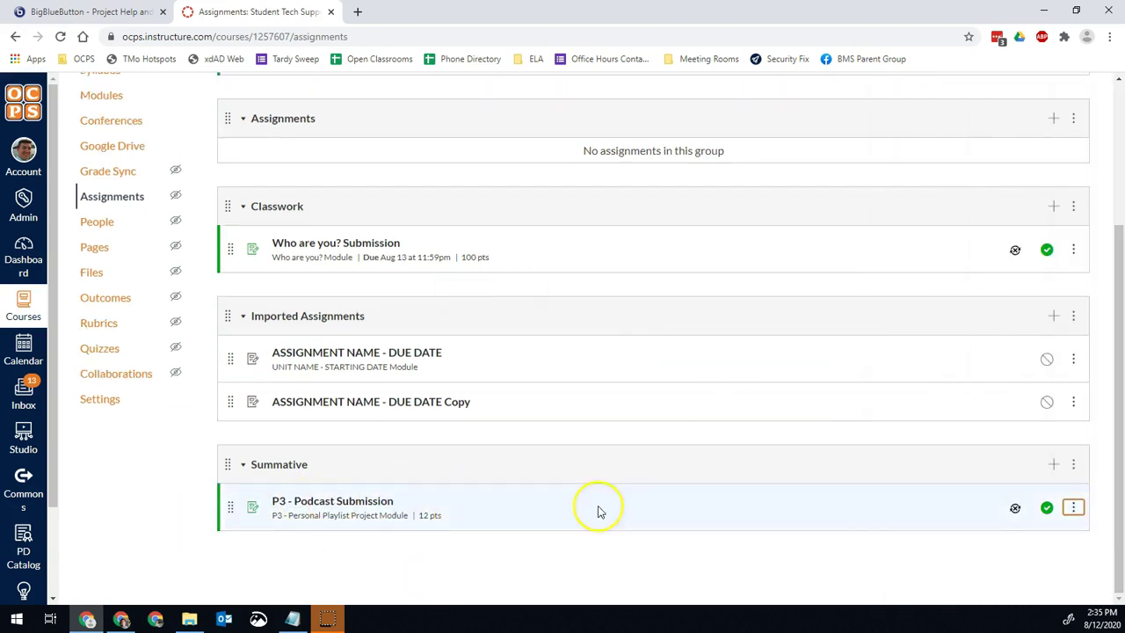
- Go to the course's modules and unpublish the P3 - Personal Playlist Project module
scroll(418, 426, up, 2)
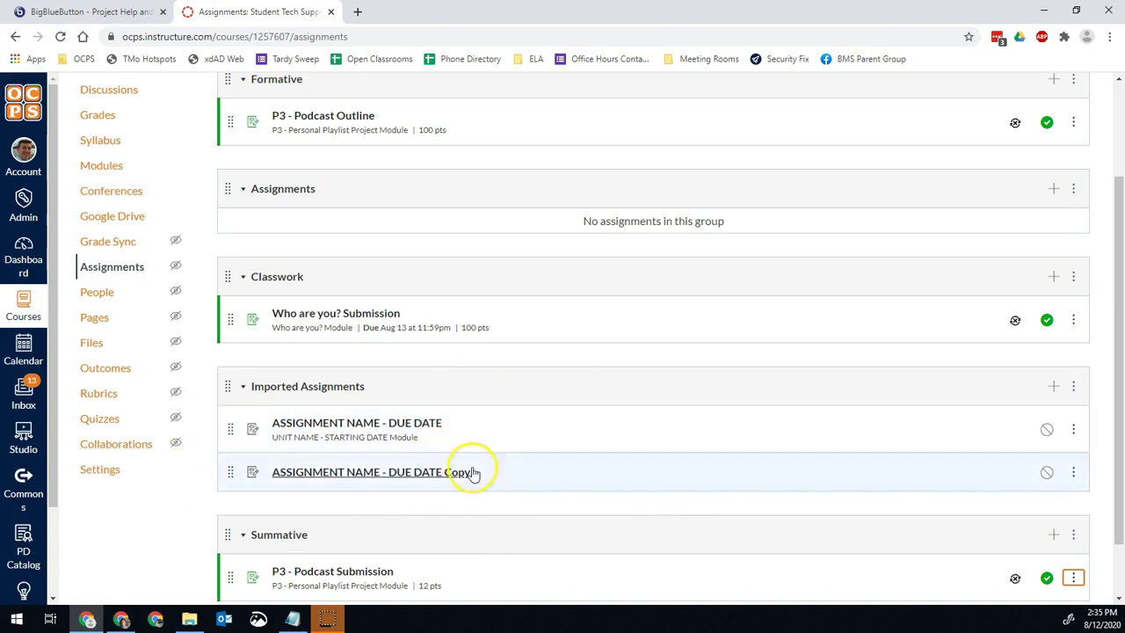
scroll(462, 452, up, 2)
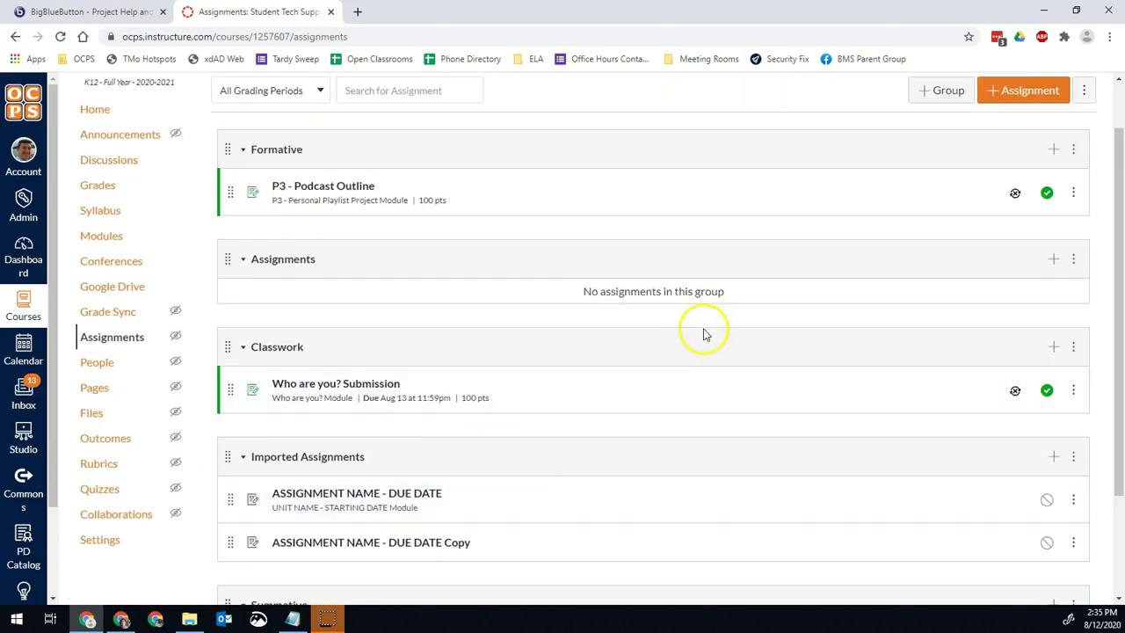
scroll(668, 331, up, 1)
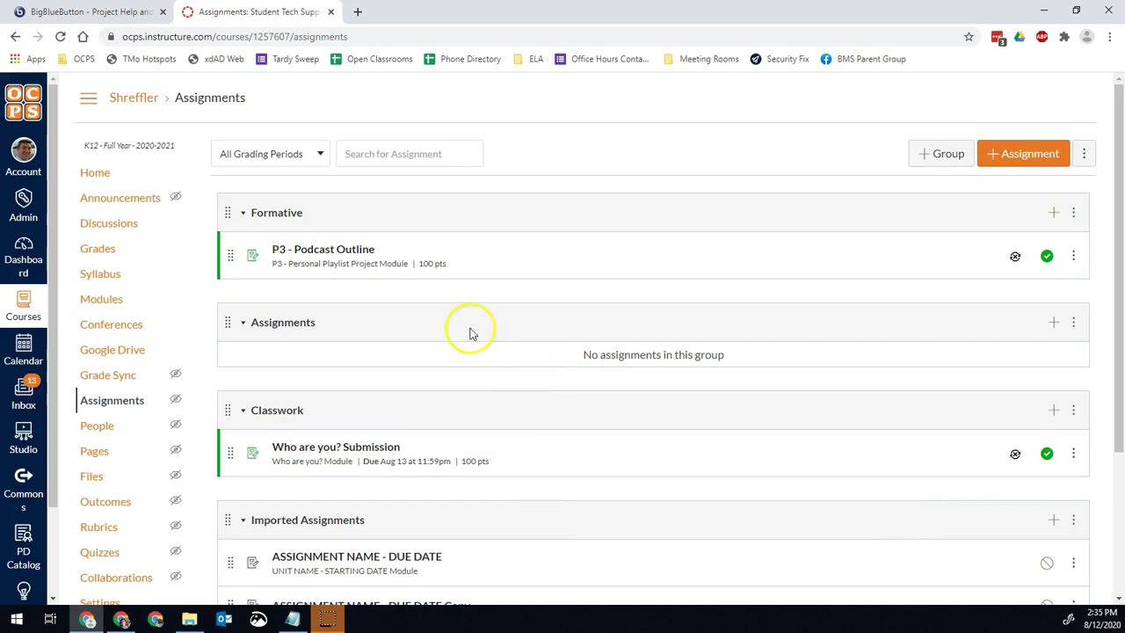
click(109, 296)
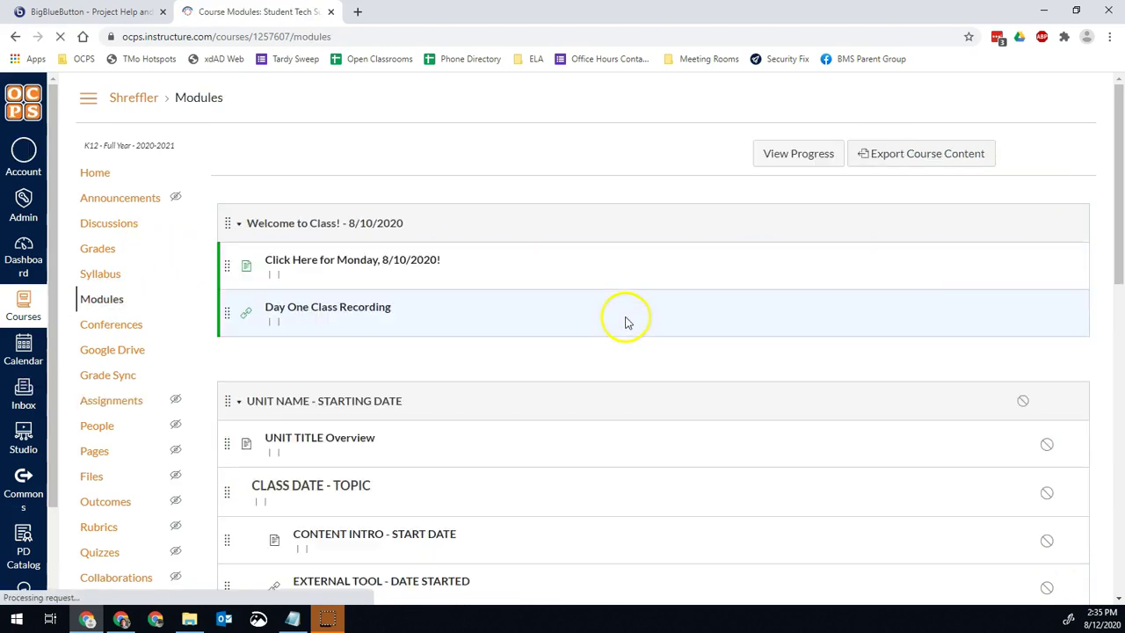
scroll(578, 387, down, 4)
scroll(578, 387, down, 5)
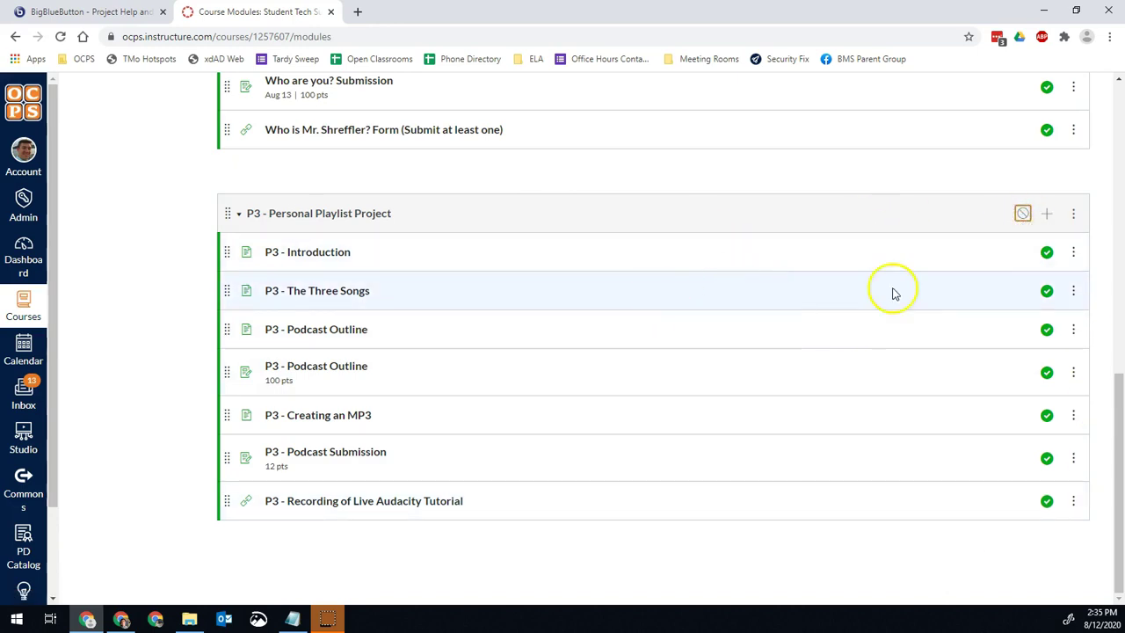
click(730, 173)
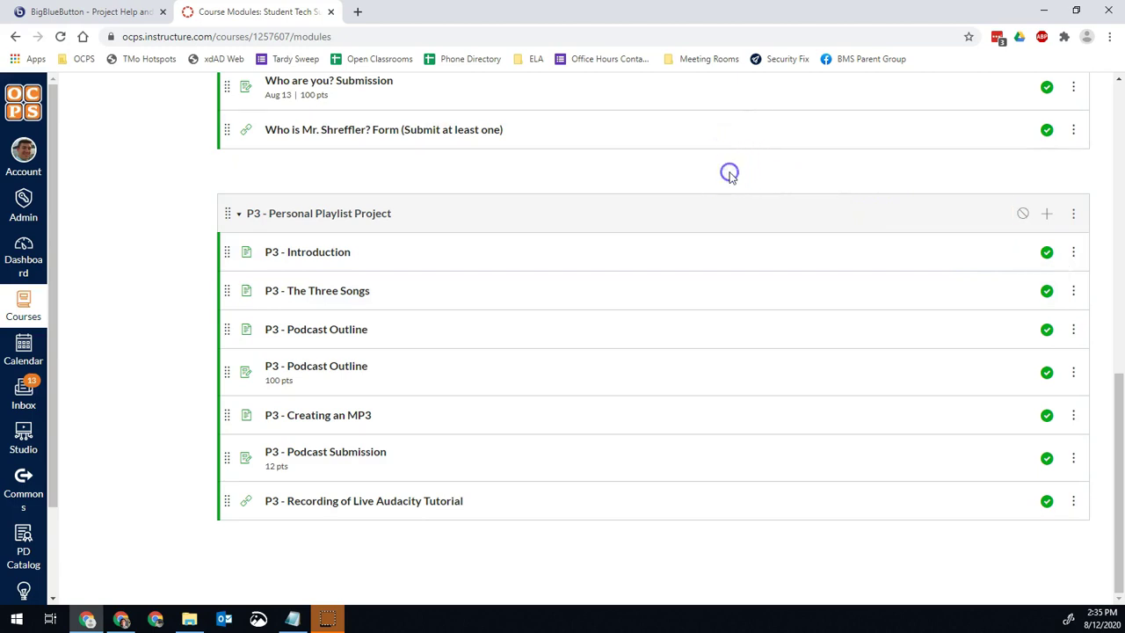